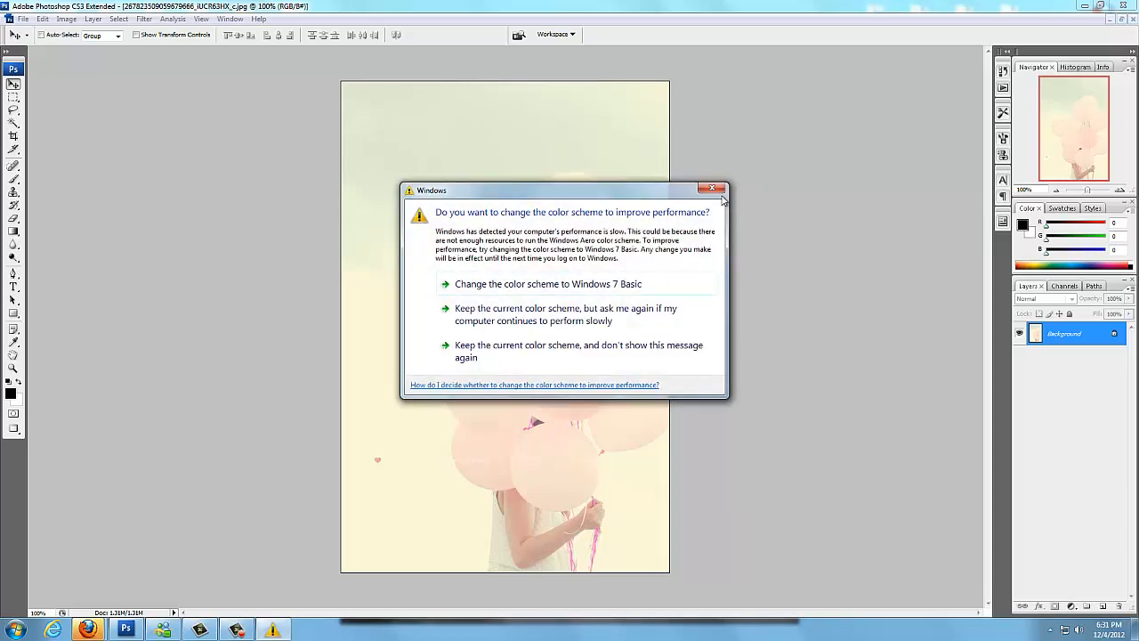
Dismiss the Windows color scheme prompt, minimize the balloon photo, and maximize the IMG_1015.JPG document window.
{"action": "left_click", "coordinate": [715, 192]}
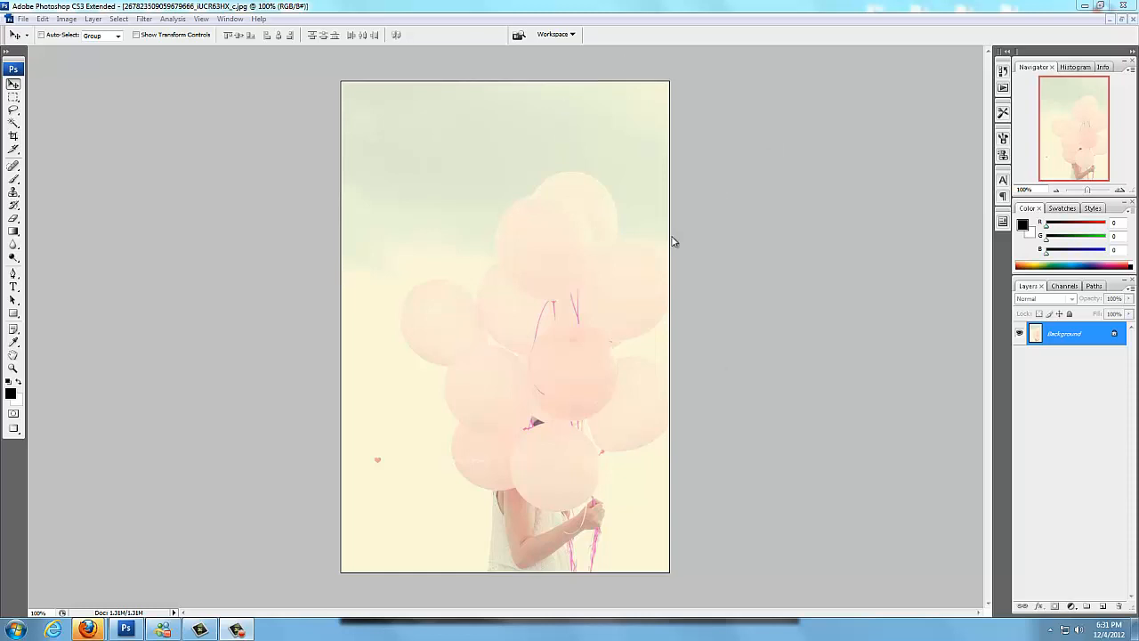
{"action": "left_click", "coordinate": [1120, 20]}
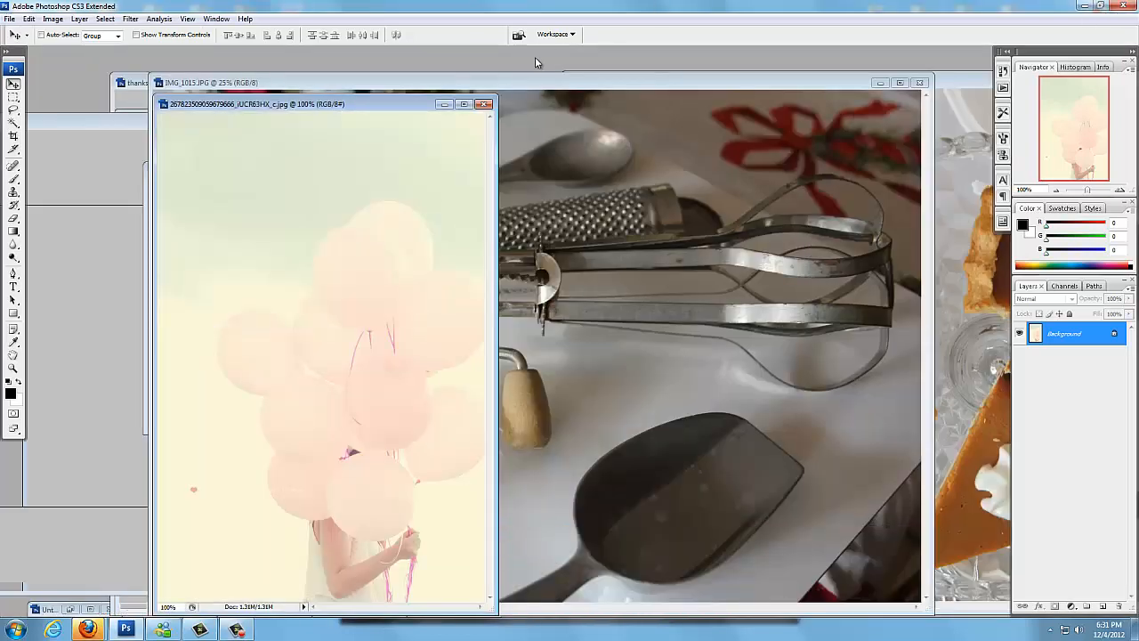
{"action": "left_click", "coordinate": [443, 104]}
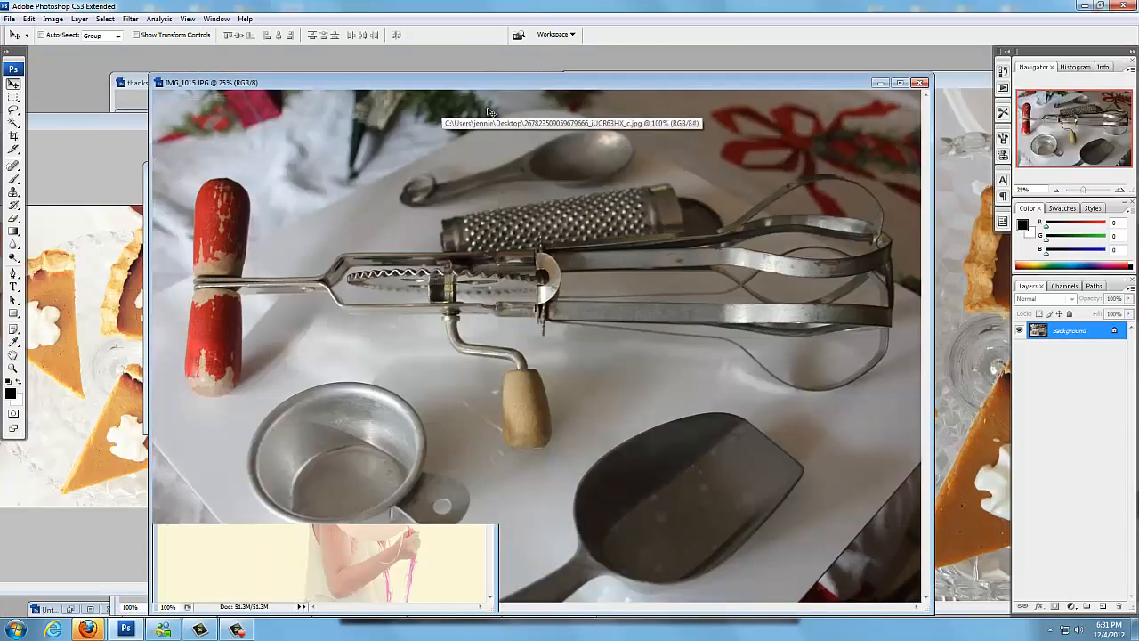
{"action": "left_click", "coordinate": [901, 82]}
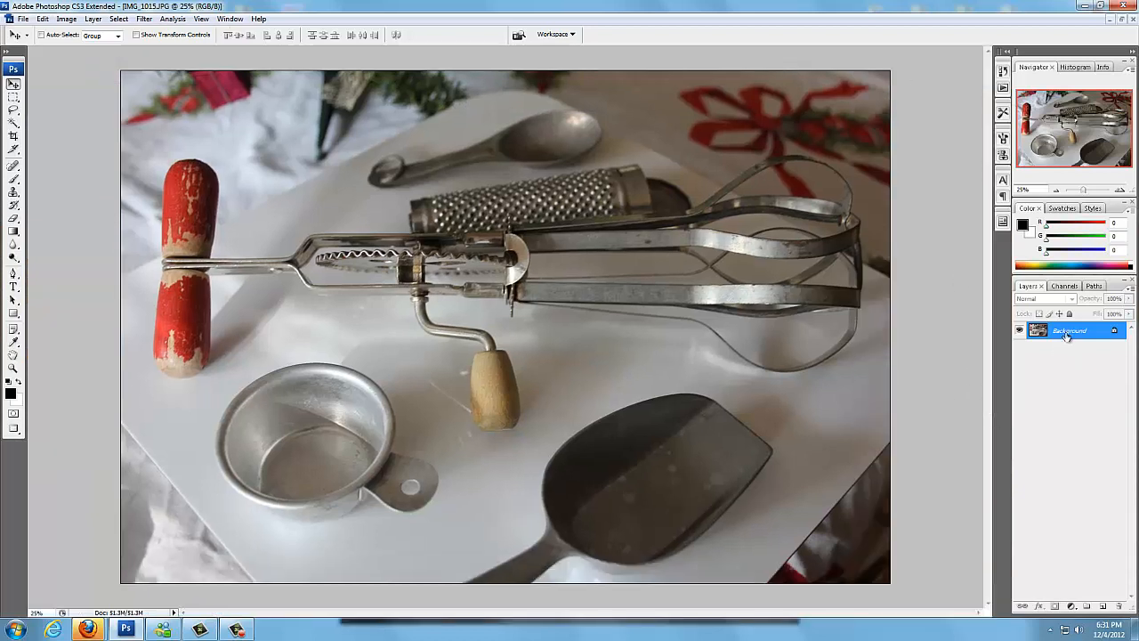
Duplicate the Background layer and raise the copy's brightness to +47 with Brightness/Contrast.
{"action": "left_click_drag", "start_coordinate": [1068, 335], "coordinate": [1103, 611]}
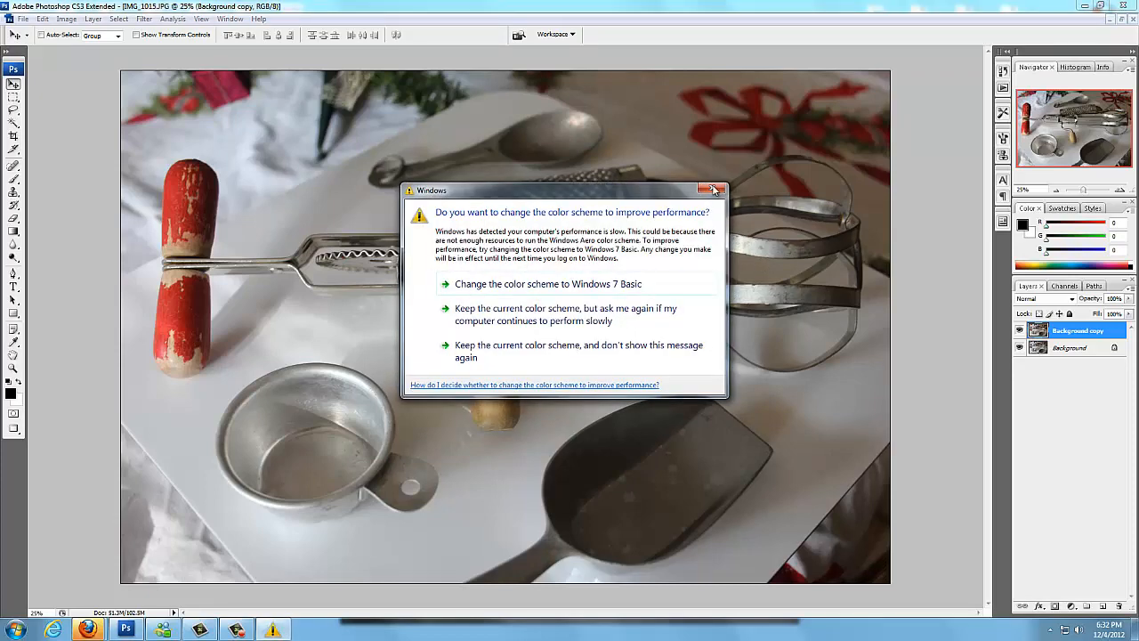
{"action": "left_click", "coordinate": [713, 189]}
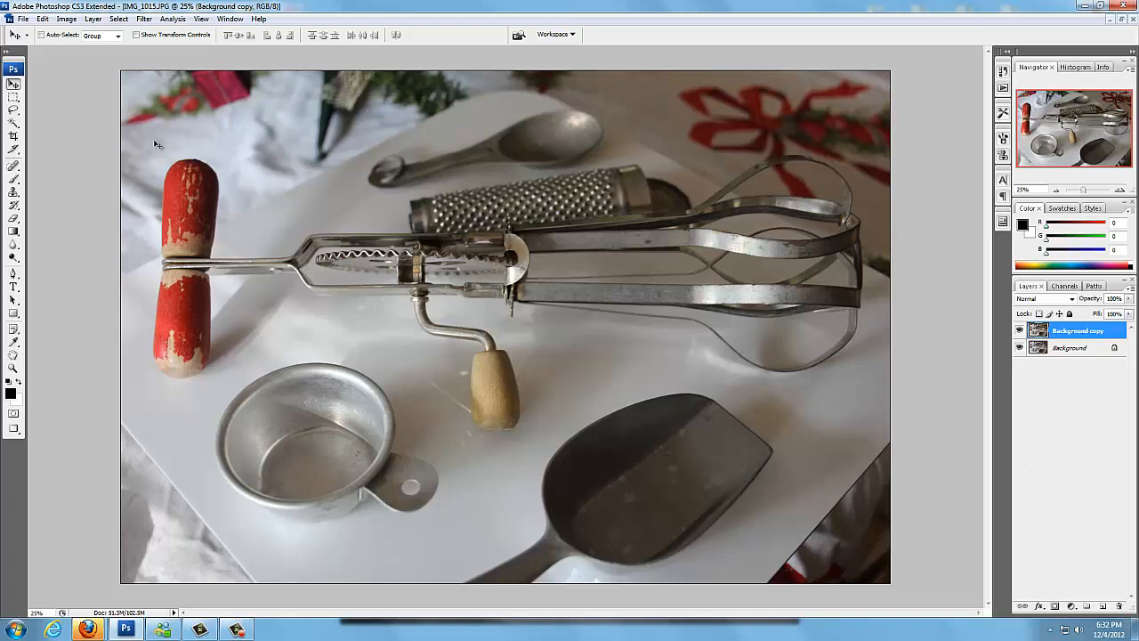
{"action": "left_click", "coordinate": [68, 18]}
{"action": "mouse_move", "coordinate": [107, 49]}
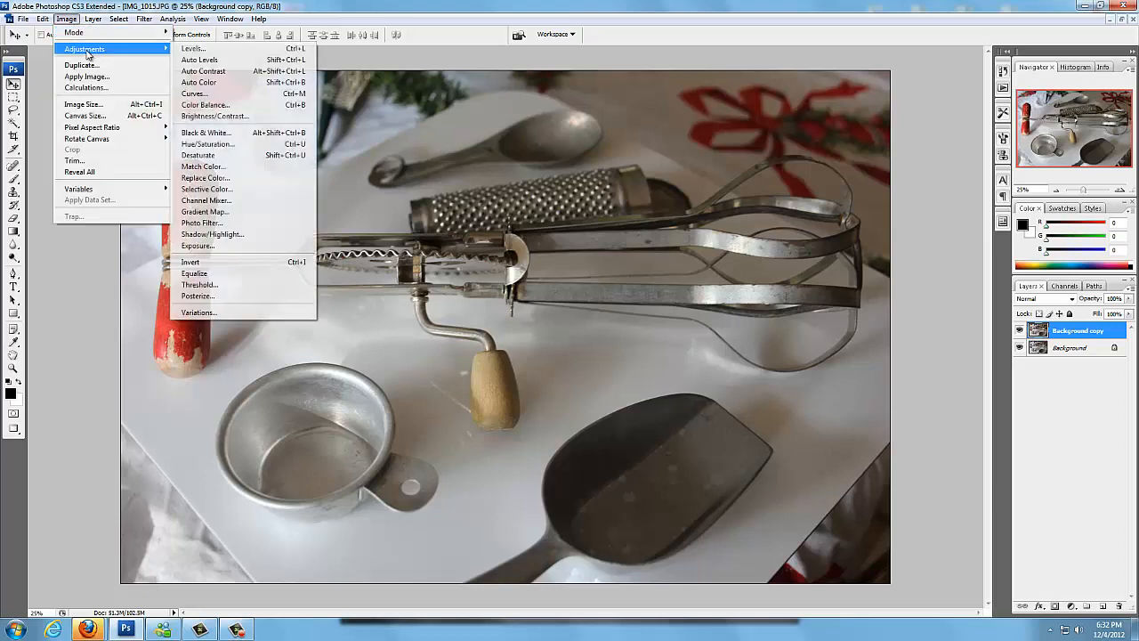
{"action": "left_click", "coordinate": [218, 116]}
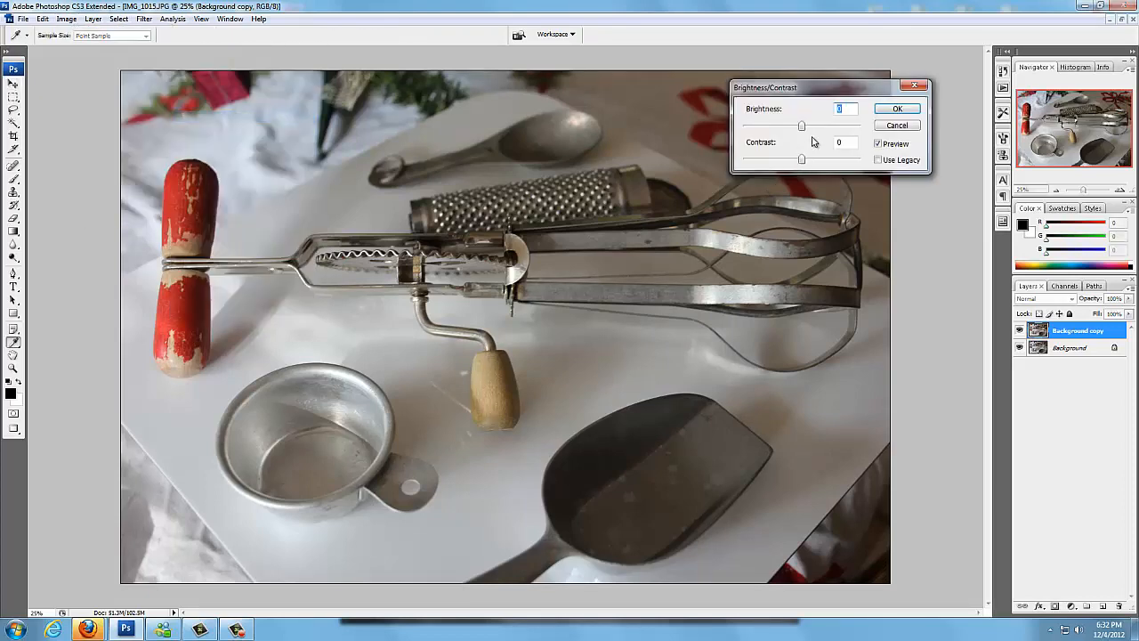
{"action": "left_click_drag", "start_coordinate": [813, 129], "coordinate": [820, 131]}
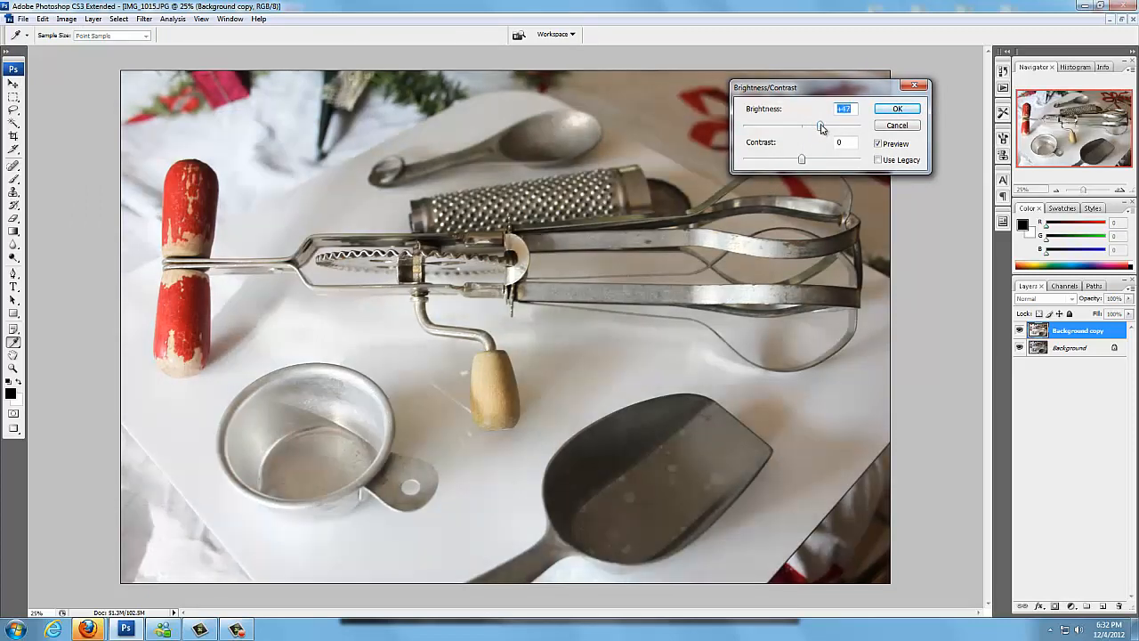
{"action": "left_click", "coordinate": [899, 110]}
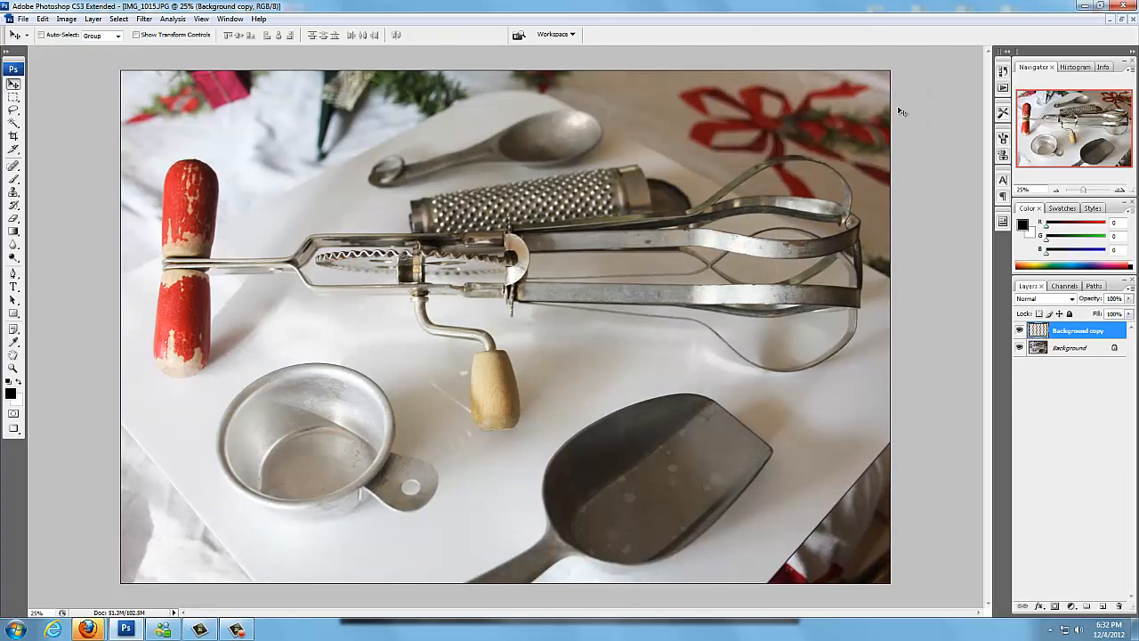
Apply the Diffuse Glow filter to the Background copy with graininess 0, glow amount 10 and clear amount 16.
{"action": "key", "text": "v"}
{"action": "left_click", "coordinate": [146, 19]}
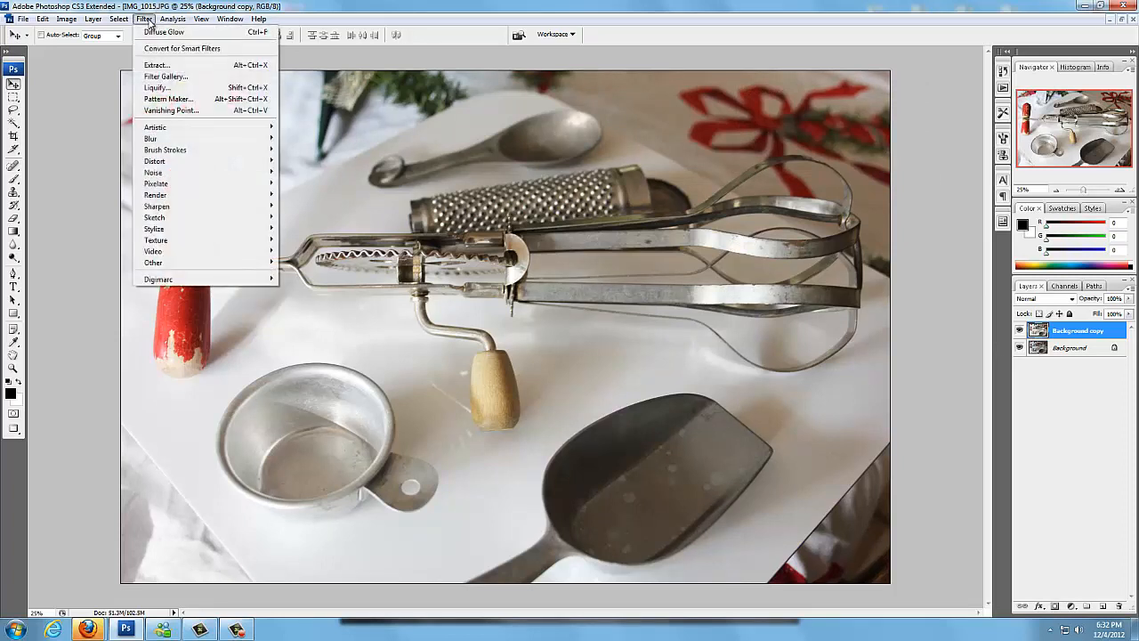
{"action": "mouse_move", "coordinate": [167, 163]}
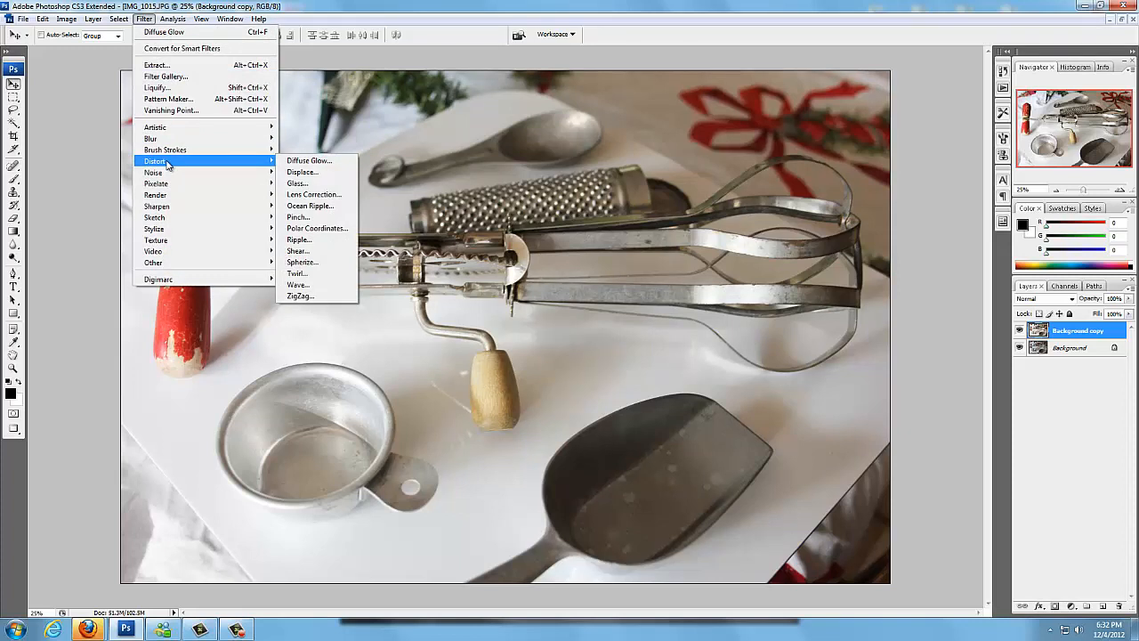
{"action": "left_click", "coordinate": [305, 161]}
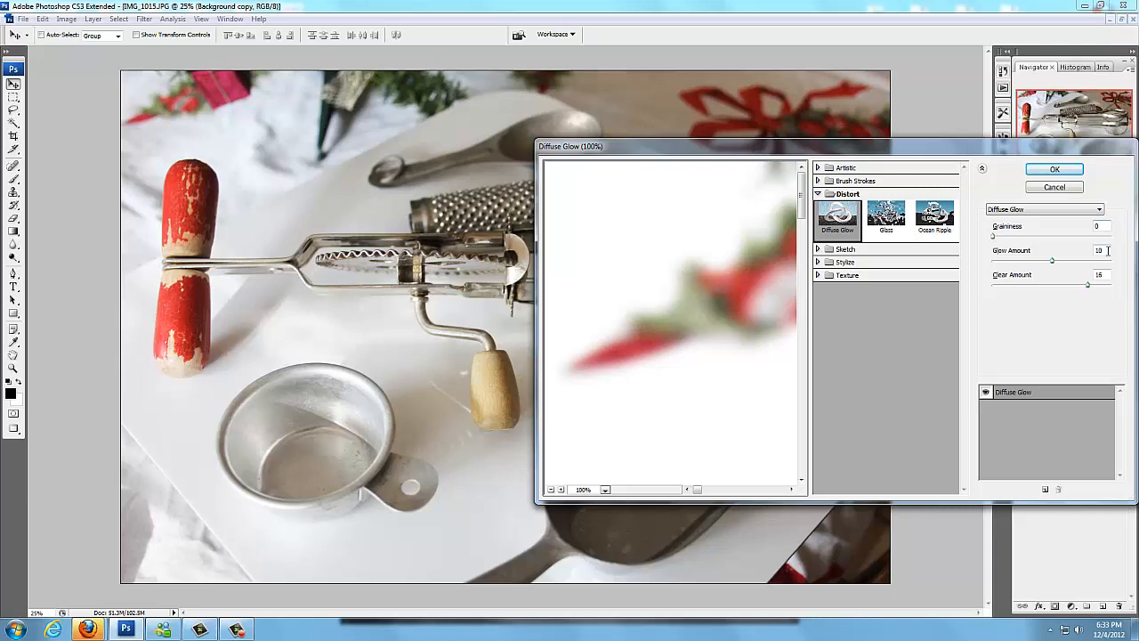
{"action": "left_click", "coordinate": [1056, 169]}
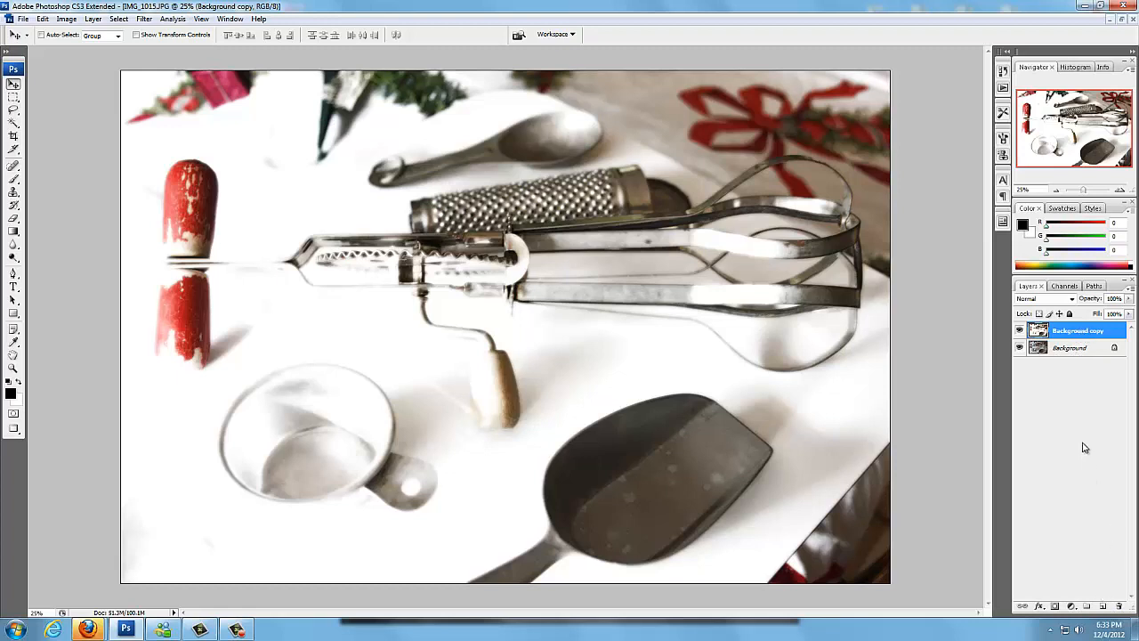
Add a new layer above the Background copy and set the foreground color to light pink (R 251, G 178, B 197).
{"action": "left_click", "coordinate": [1104, 607]}
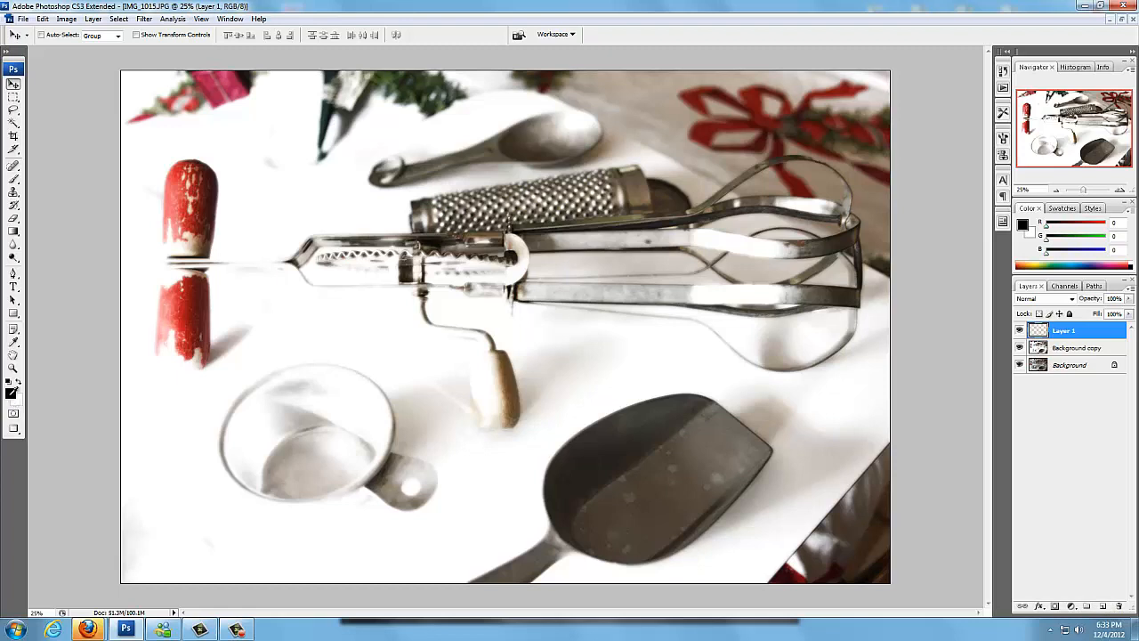
{"action": "left_click", "coordinate": [10, 394]}
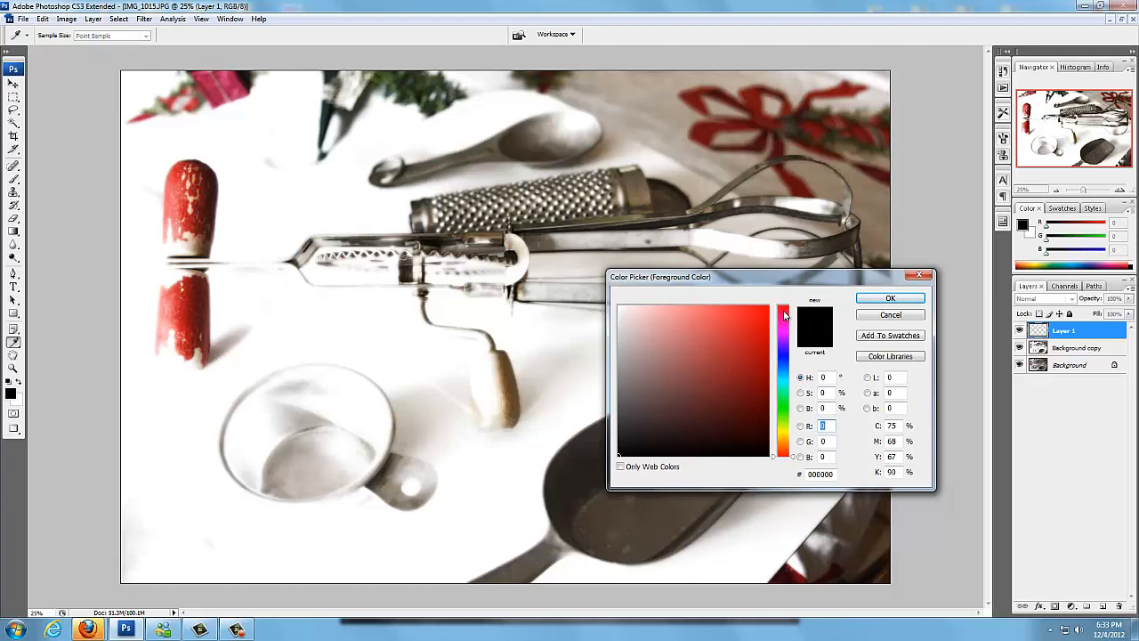
{"action": "left_click_drag", "start_coordinate": [784, 318], "coordinate": [786, 316]}
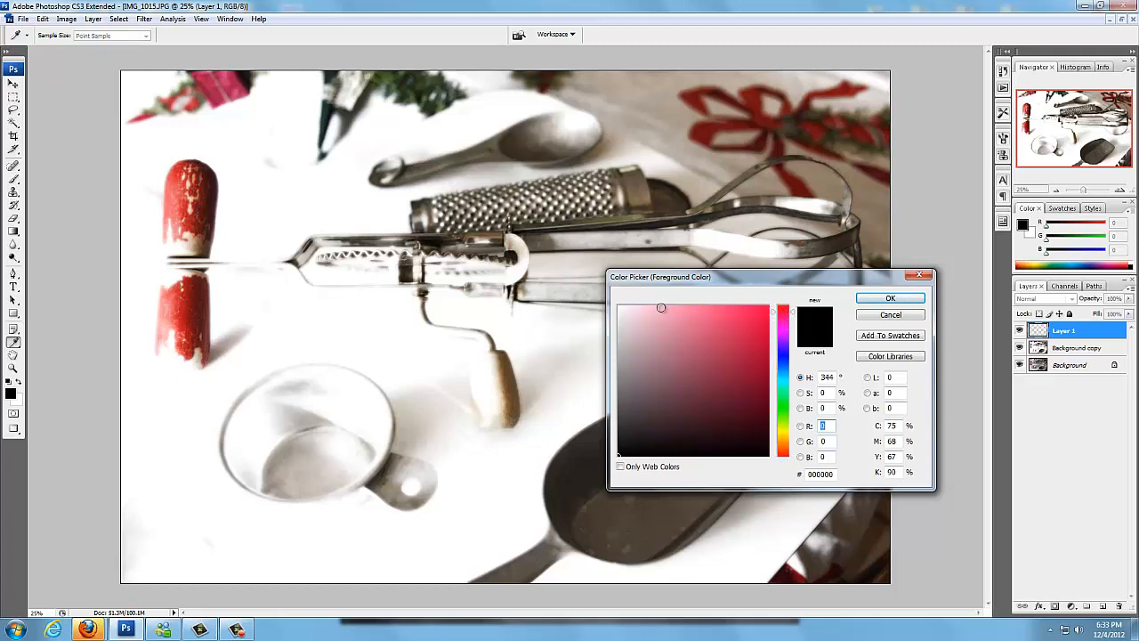
{"action": "left_click", "coordinate": [660, 308]}
{"action": "left_click", "coordinate": [890, 298]}
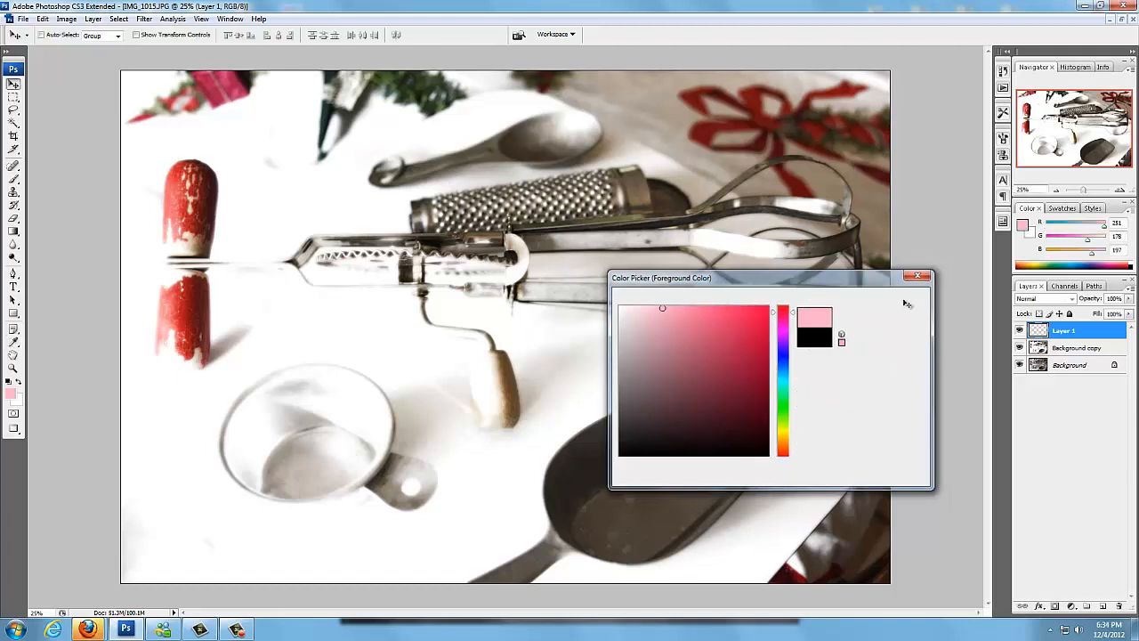
{"action": "key", "text": "v"}
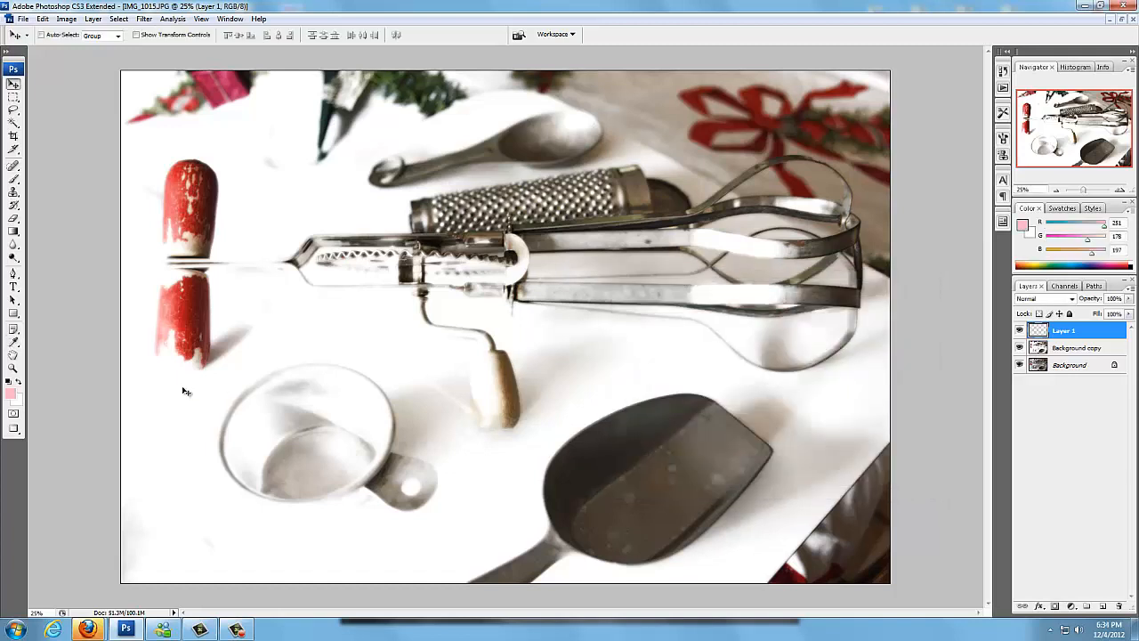
Draw a pink rectangle shape covering the whole canvas and rasterize its layer.
{"action": "left_click", "coordinate": [13, 314]}
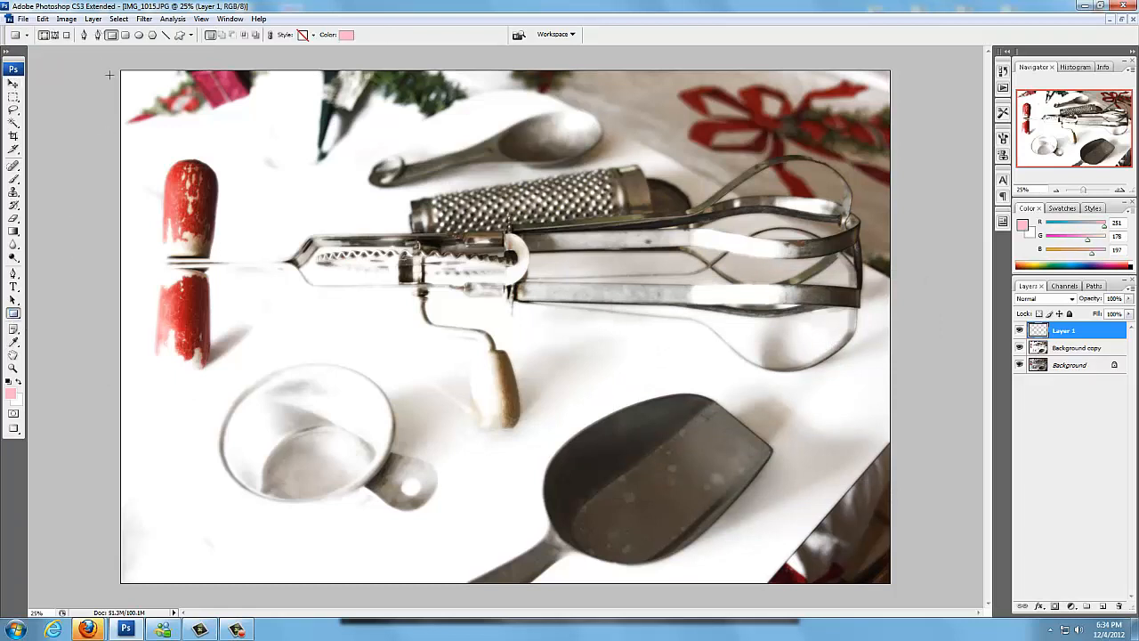
{"action": "left_click_drag", "start_coordinate": [105, 60], "coordinate": [925, 589]}
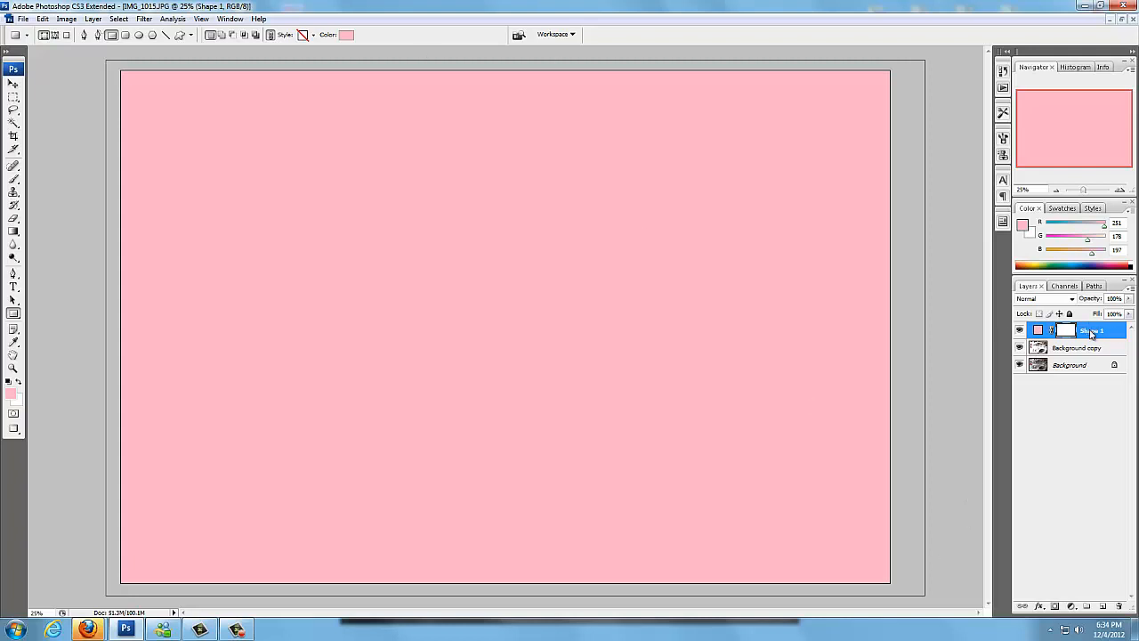
{"action": "right_click", "coordinate": [1092, 333]}
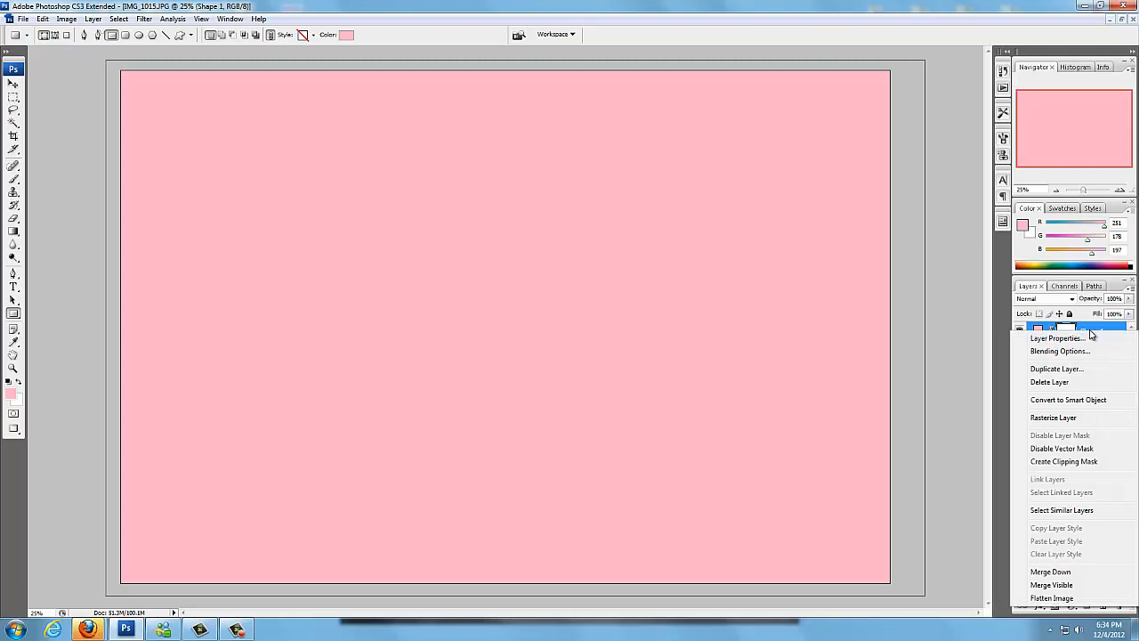
{"action": "left_click", "coordinate": [1065, 418]}
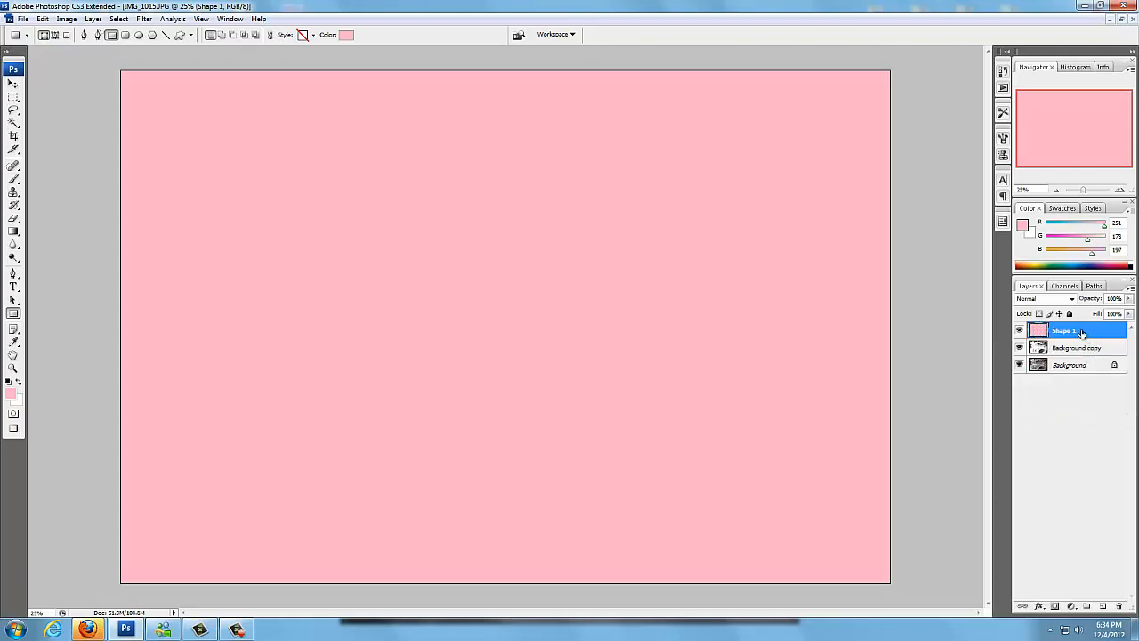
Lower the pink Shape 1 layer's opacity to 19% in its blending options.
{"action": "left_click", "coordinate": [1041, 609]}
{"action": "left_click", "coordinate": [1074, 461]}
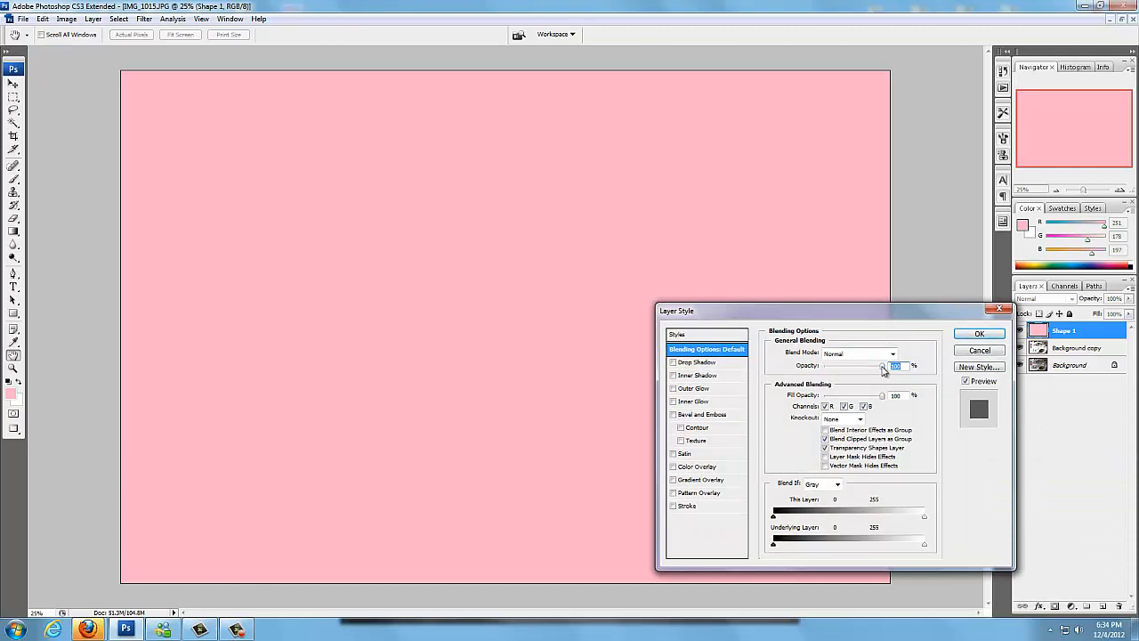
{"action": "left_click_drag", "start_coordinate": [884, 370], "coordinate": [837, 369]}
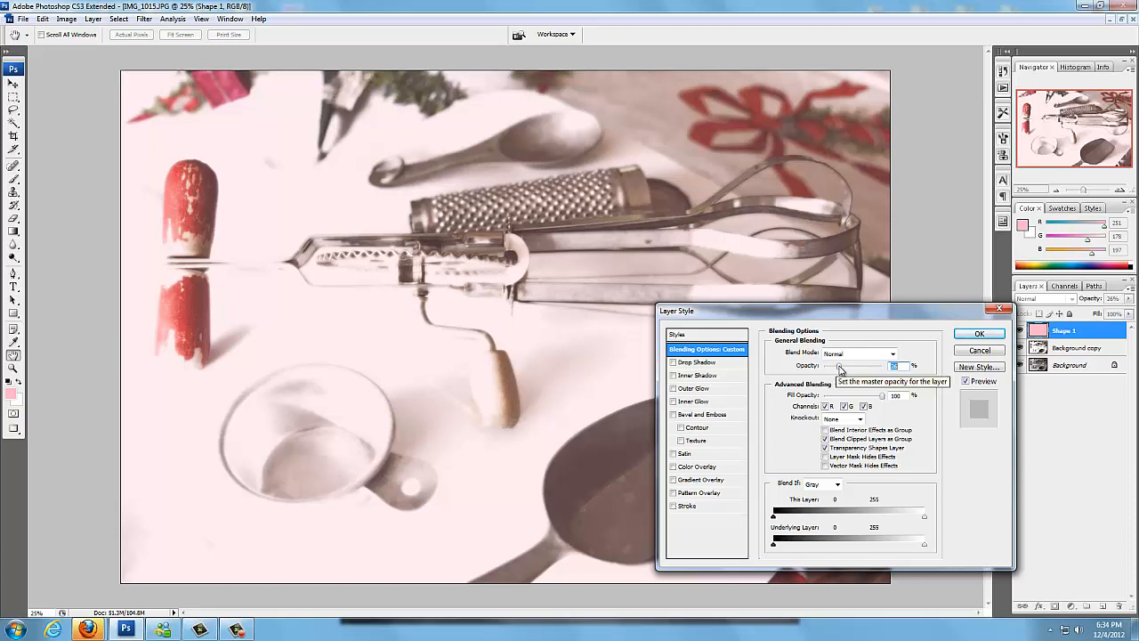
{"action": "left_click_drag", "start_coordinate": [838, 370], "coordinate": [835, 370]}
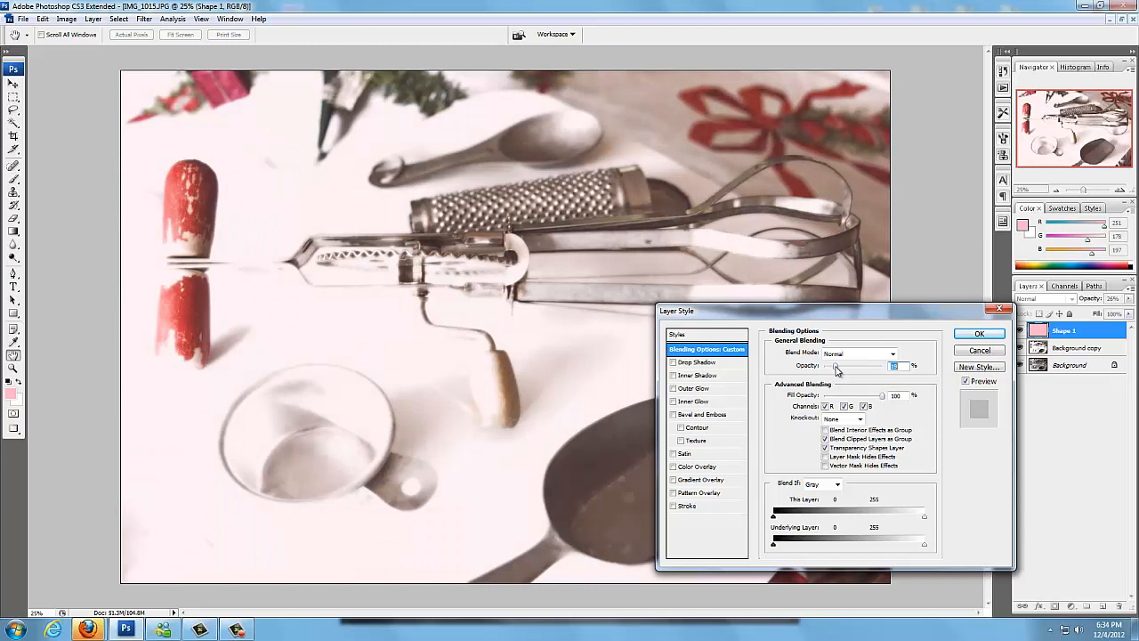
{"action": "left_click", "coordinate": [964, 339]}
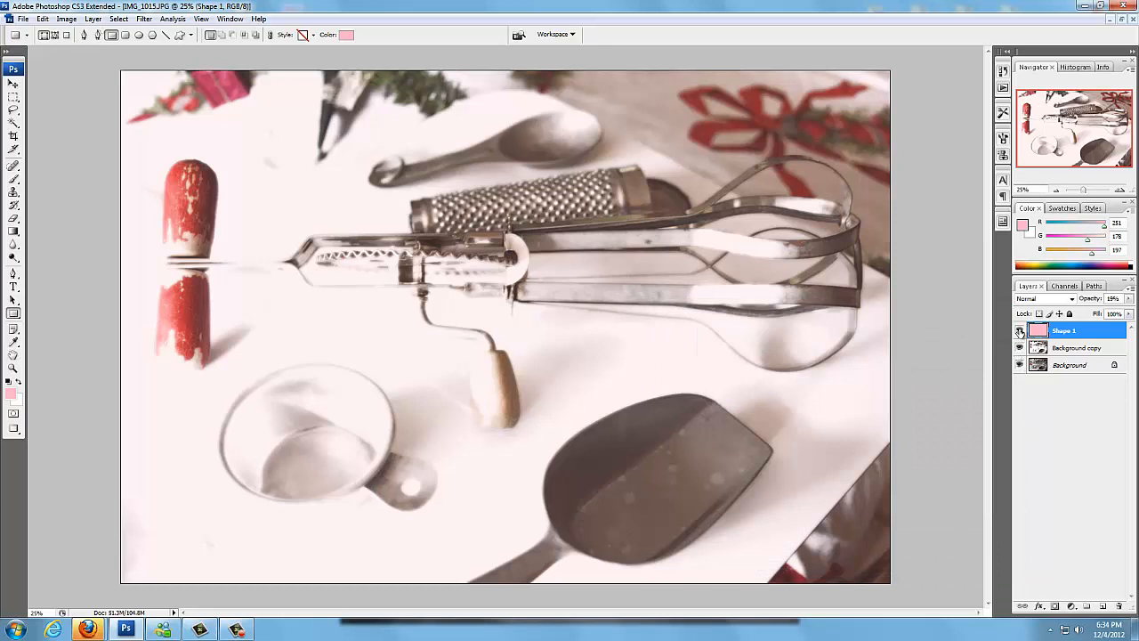
Toggle the pink Shape 1 layer's visibility off and on to compare the photo with and without the tint.
{"action": "left_click", "coordinate": [1020, 331]}
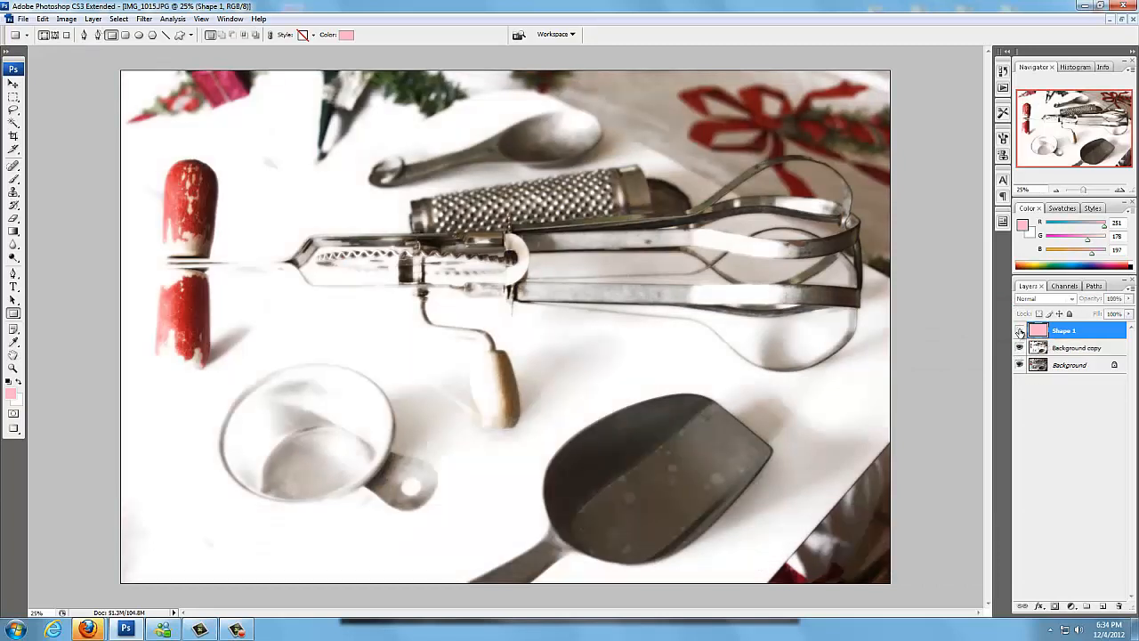
{"action": "left_click", "coordinate": [1020, 332]}
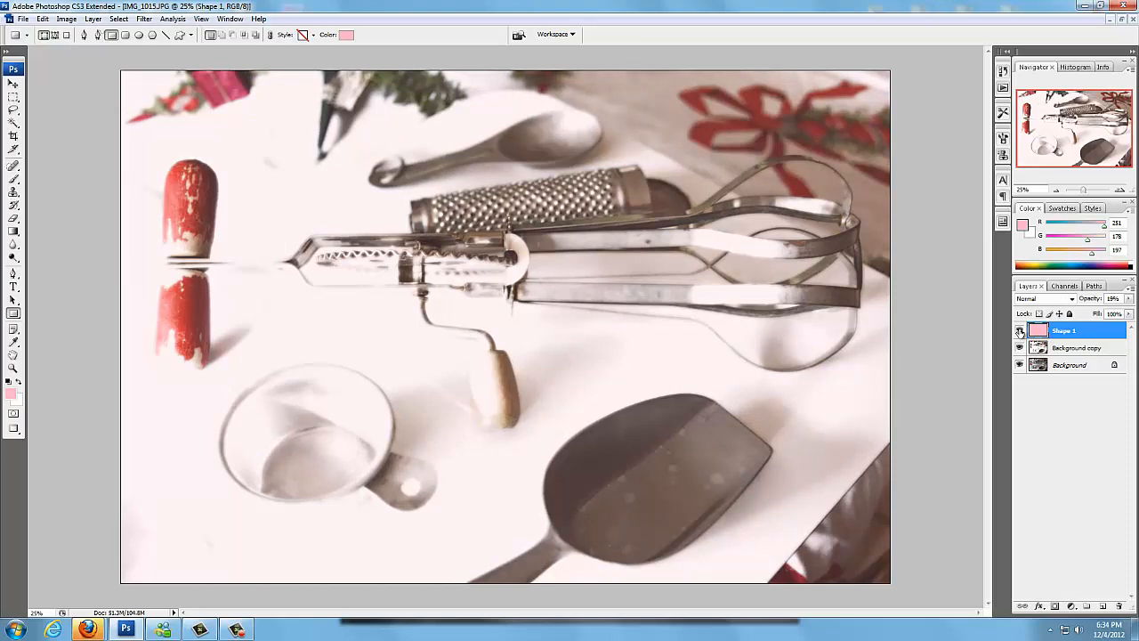
{"action": "left_click", "coordinate": [1020, 331]}
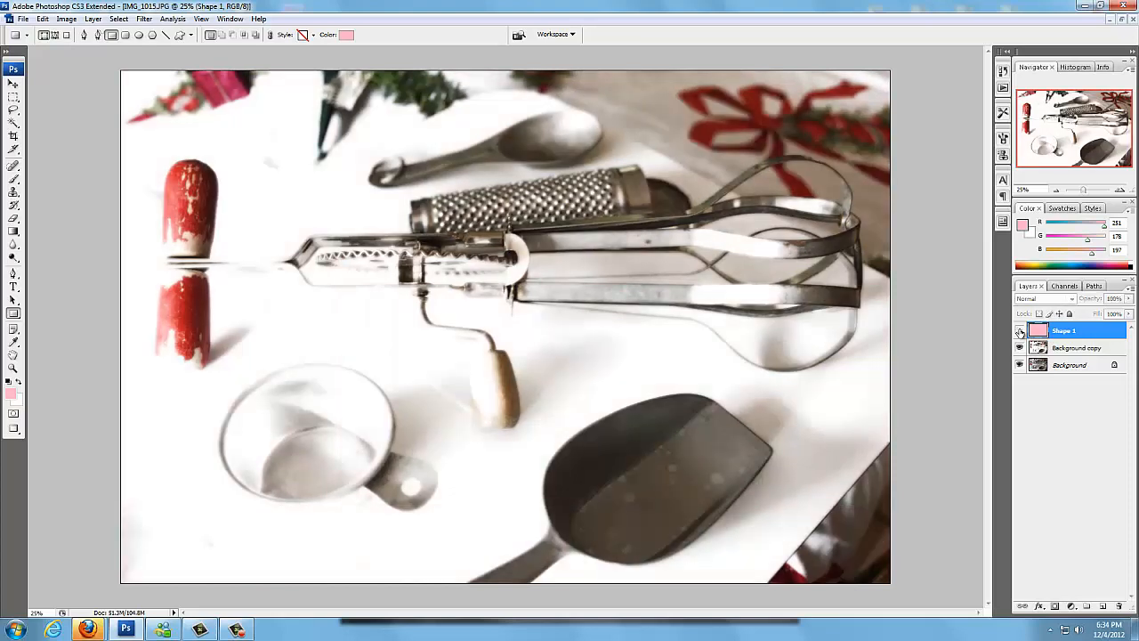
{"action": "left_click", "coordinate": [1020, 331]}
{"action": "left_click", "coordinate": [1120, 18]}
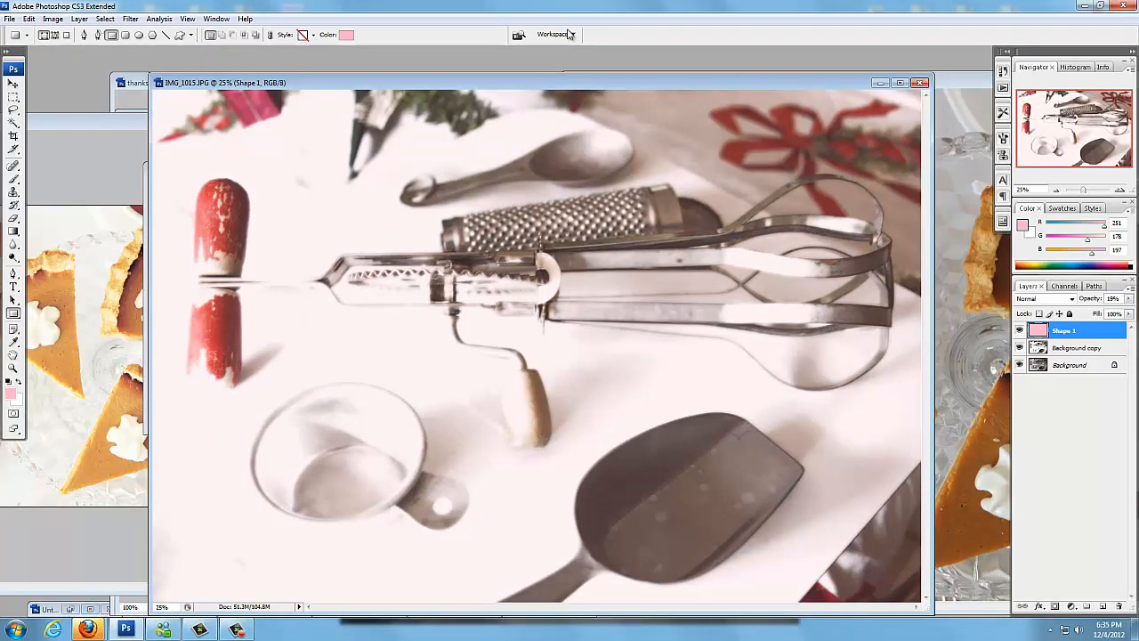
{"action": "left_click_drag", "start_coordinate": [557, 82], "coordinate": [552, 79]}
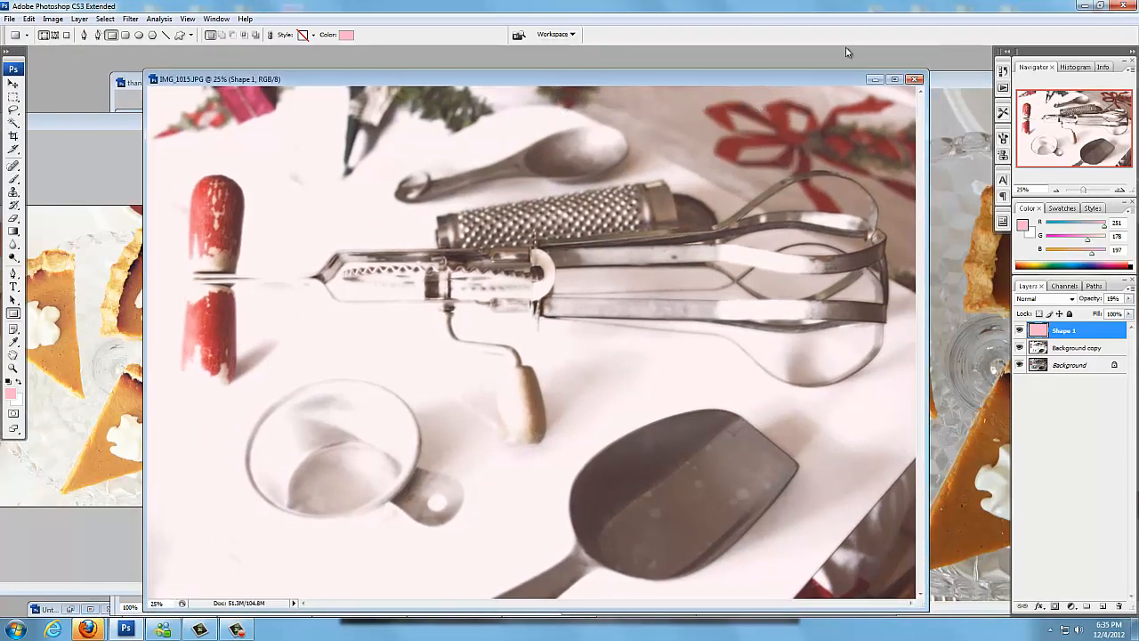
{"action": "left_click", "coordinate": [46, 611]}
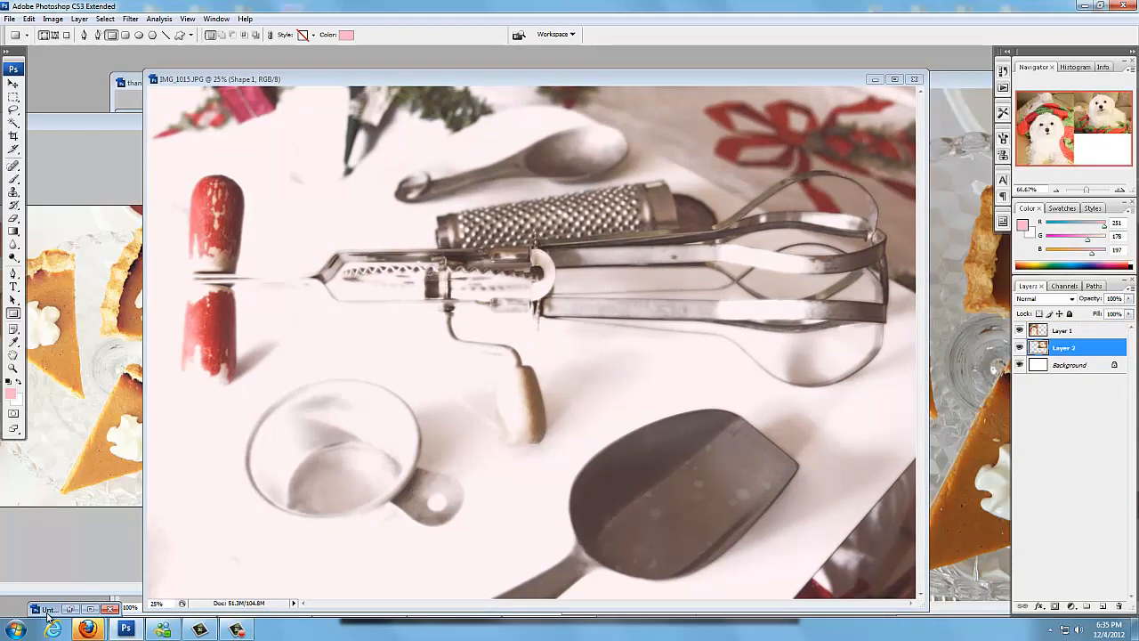
{"action": "left_click_drag", "start_coordinate": [835, 80], "coordinate": [826, 65]}
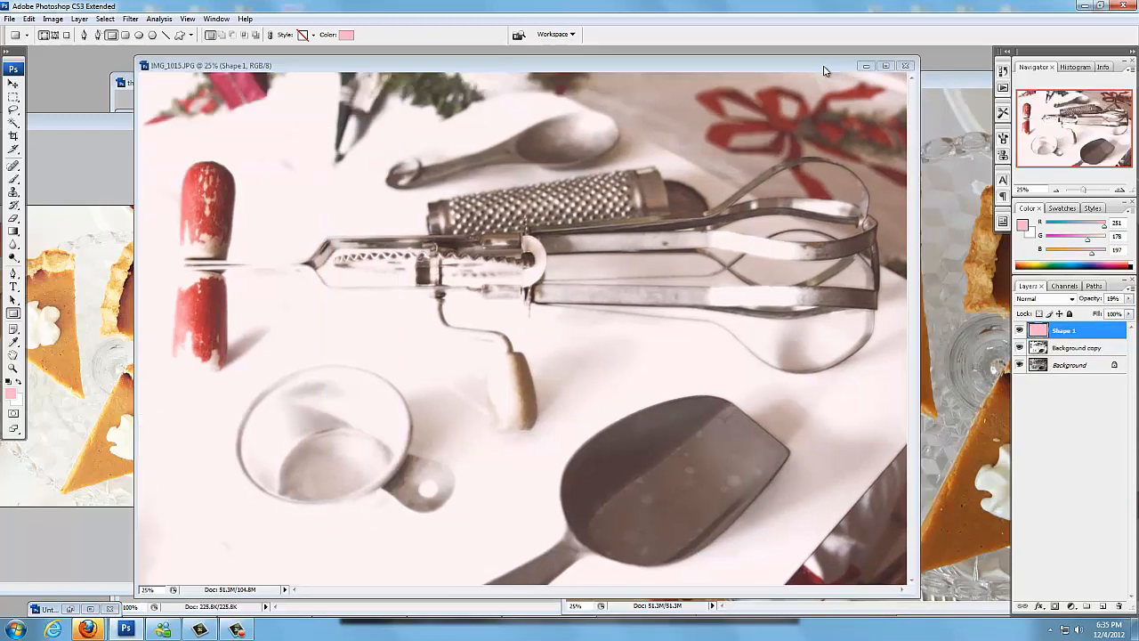
{"action": "left_click", "coordinate": [885, 66]}
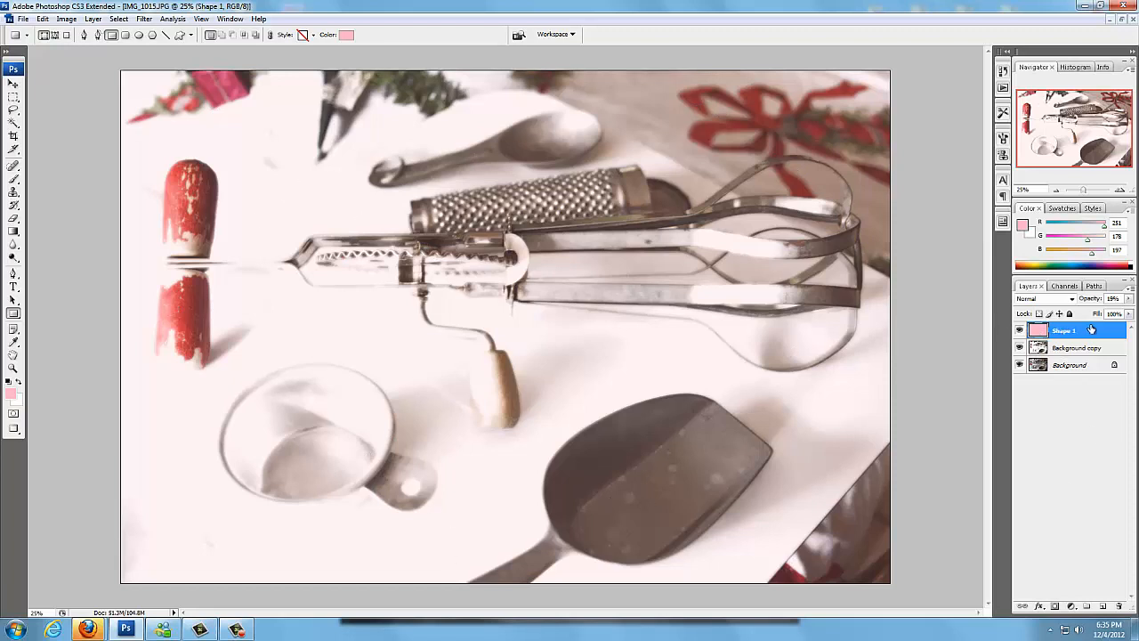
Switch to the Move tool.
{"action": "left_click", "coordinate": [13, 84]}
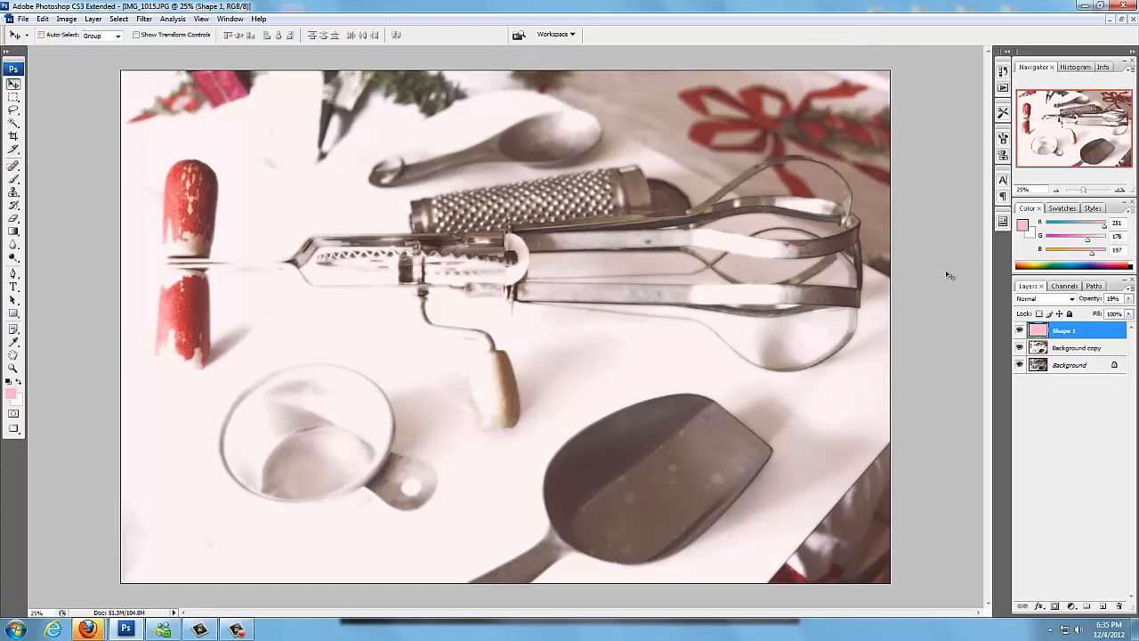